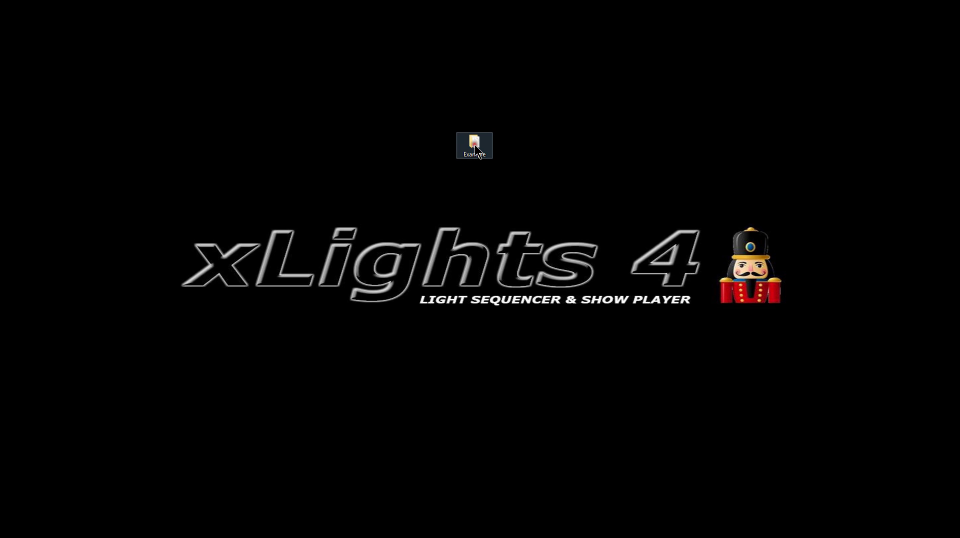
# - Open the Example folder on the desktop to view its xLights show files
pyautogui.doubleClick(475, 145)
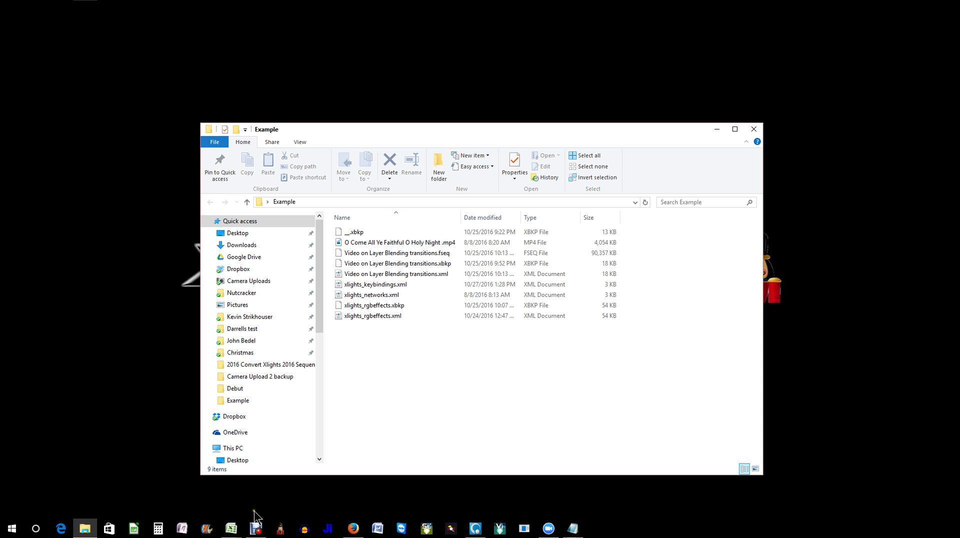
pyautogui.rightClick(351, 532)
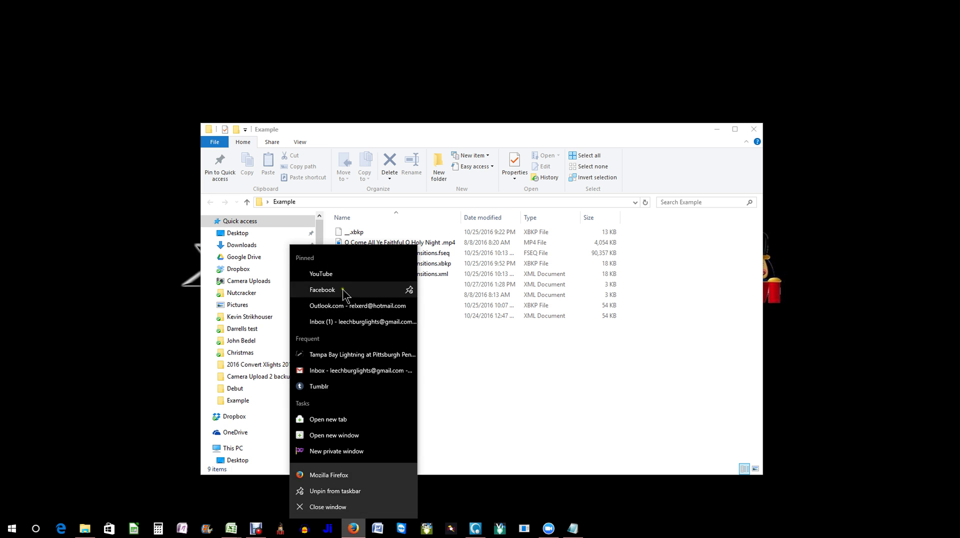
pyautogui.click(329, 476)
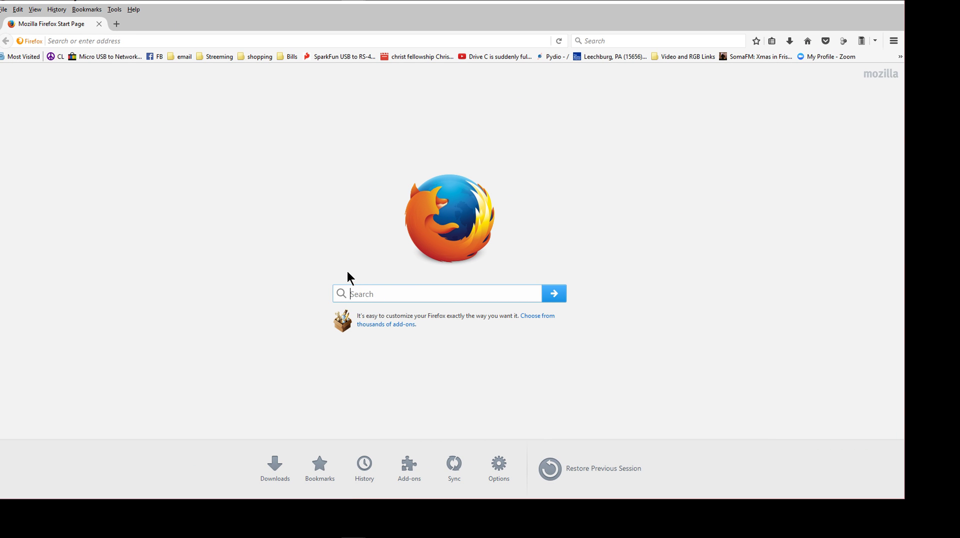
pyautogui.write('note')
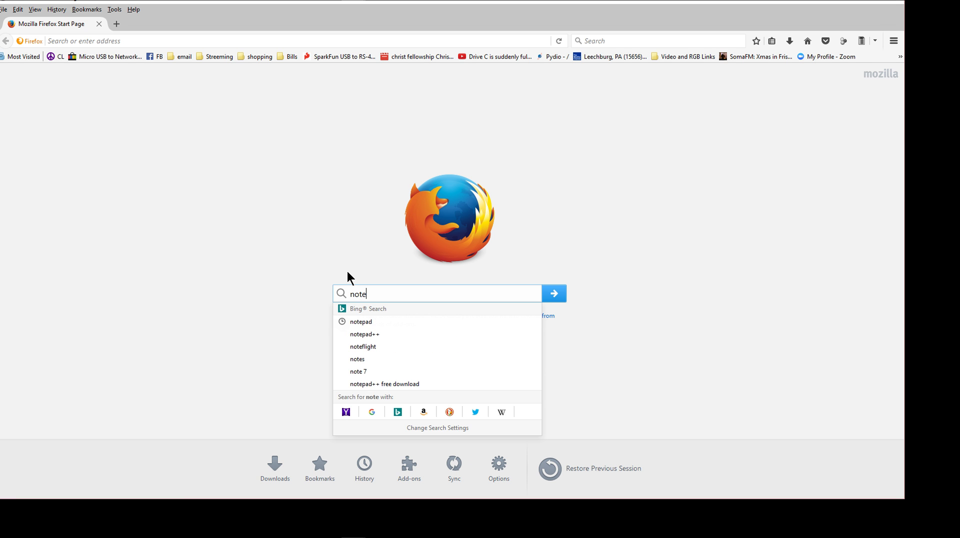
pyautogui.click(361, 334)
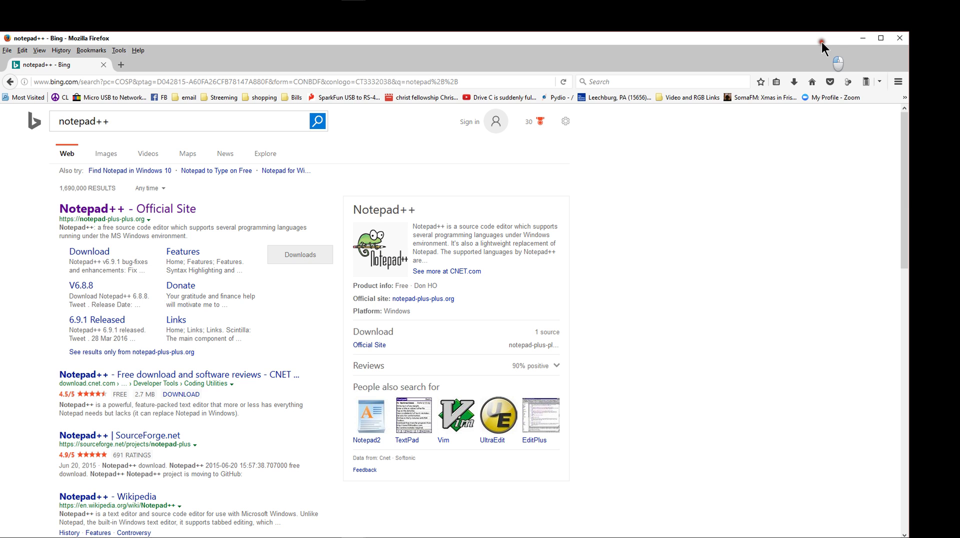
pyautogui.click(899, 38)
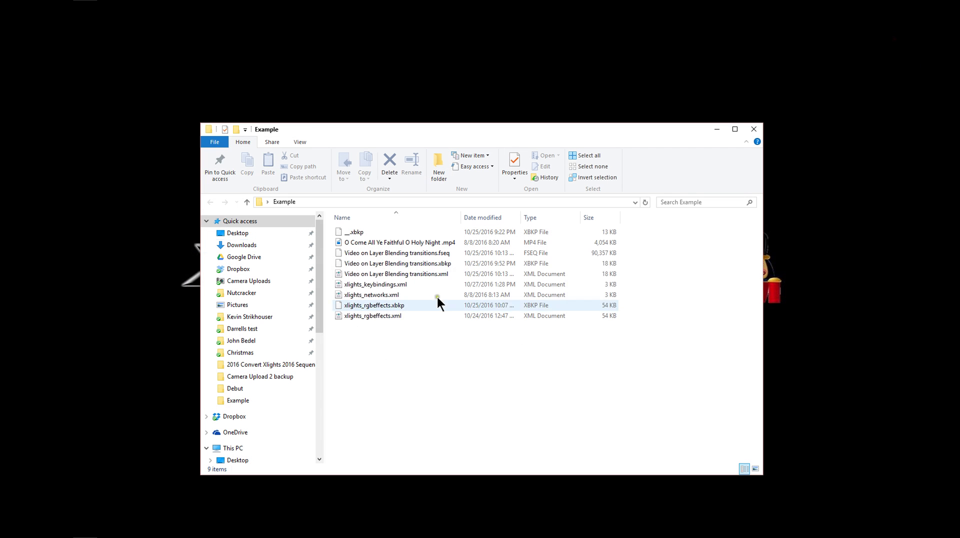
# - Open xlights_keybindings.xml from the Example folder with Edit with Notepad++
pyautogui.click(370, 285)
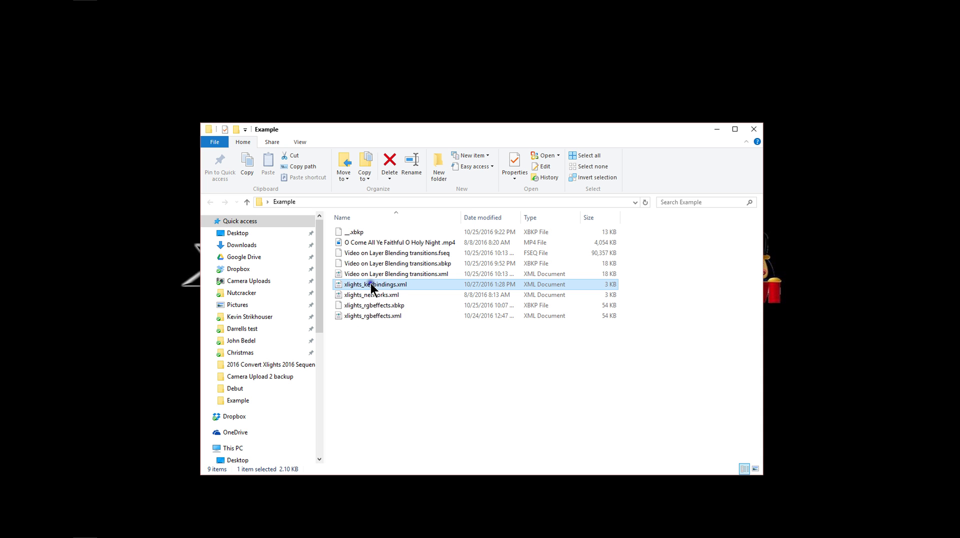
pyautogui.rightClick(371, 286)
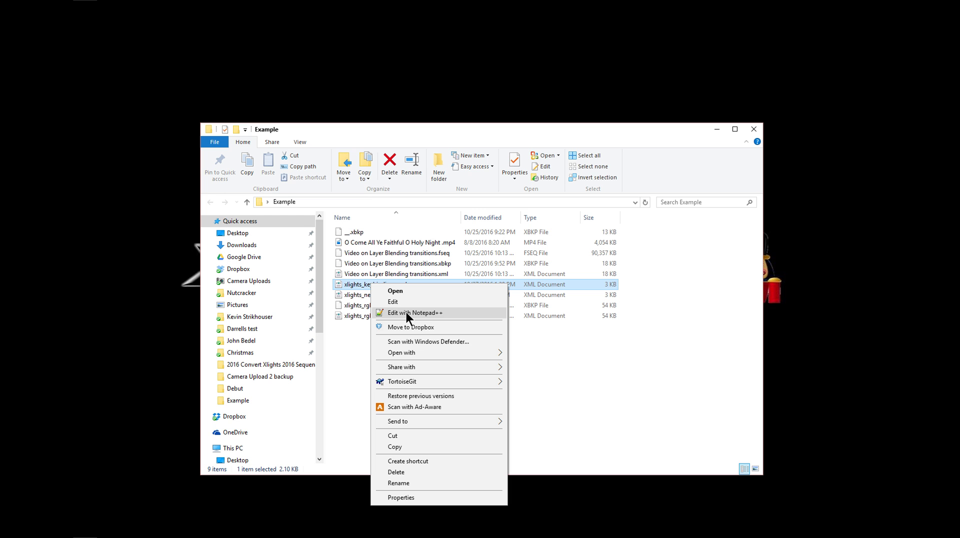
pyautogui.click(429, 313)
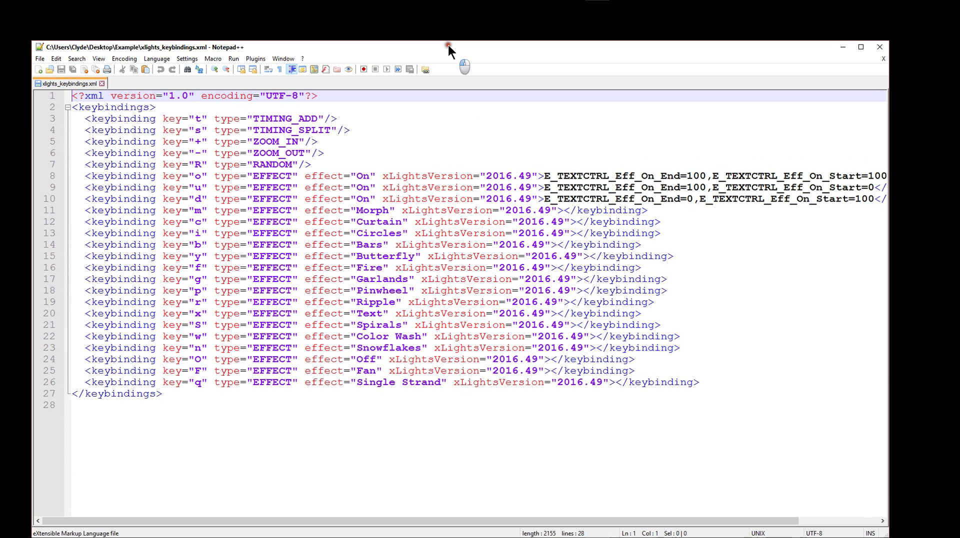
# - Select the whole Fan keybinding on line 25 of xlights_keybindings.xml
pyautogui.moveTo(448, 45); pyautogui.dragTo(449, 41)
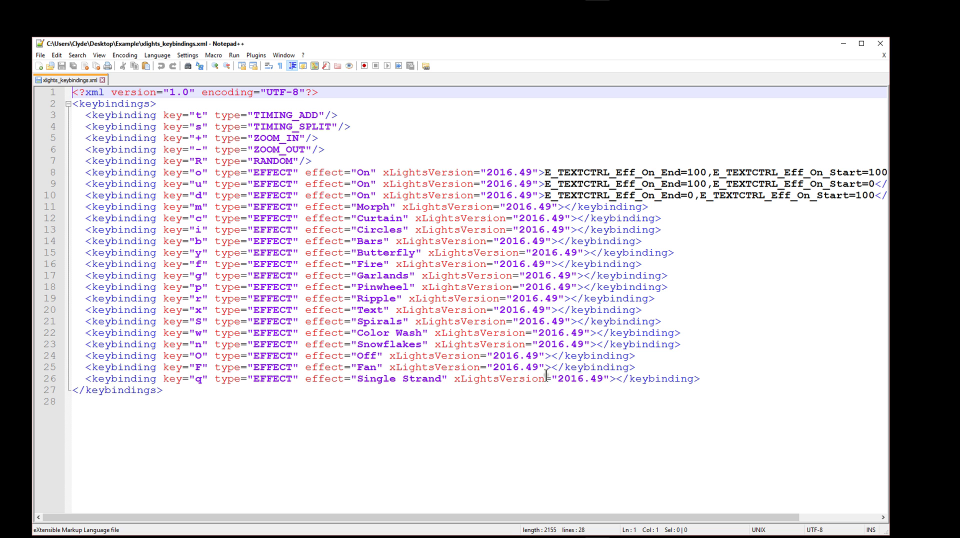
pyautogui.moveTo(734, 379); pyautogui.dragTo(89, 376)
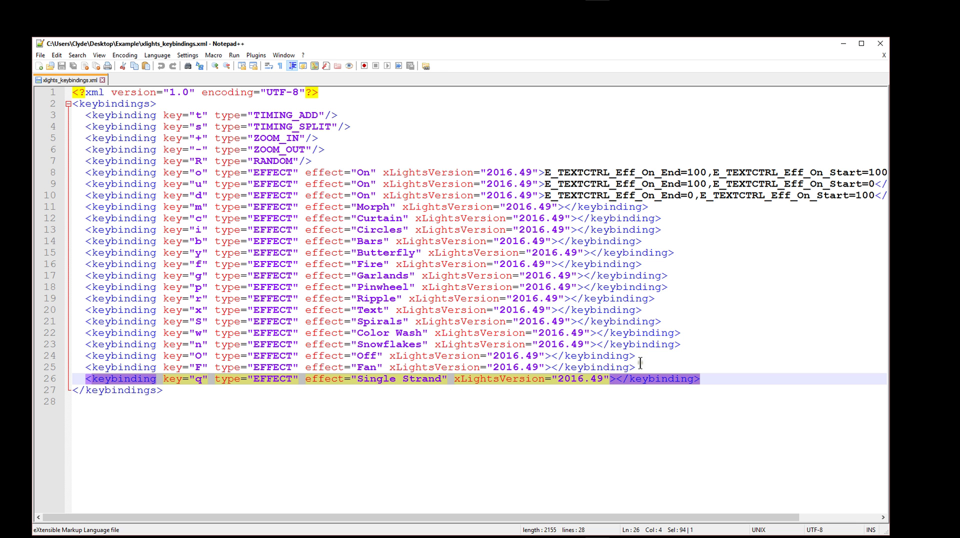
pyautogui.moveTo(640, 364); pyautogui.dragTo(88, 370)
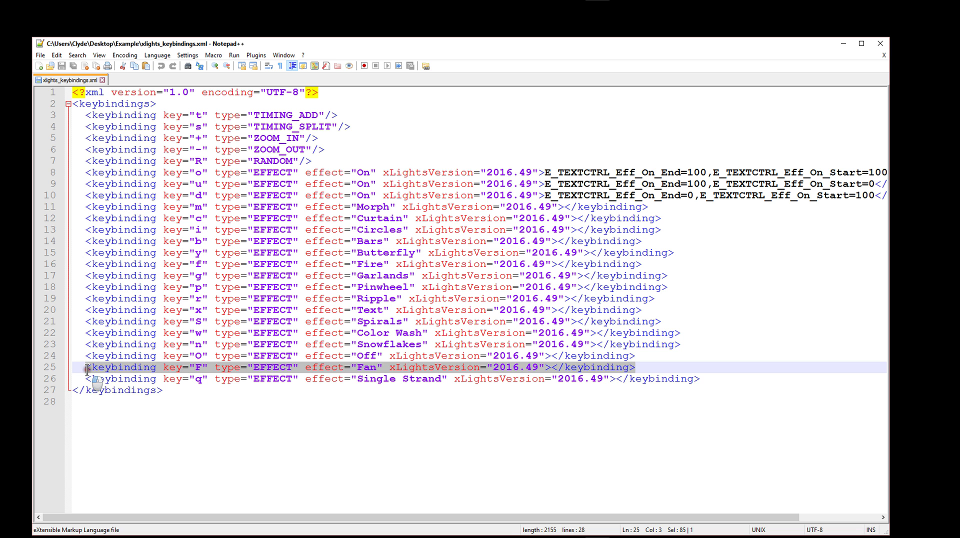
# - Duplicate the Fan keybinding line as a new line 27
pyautogui.rightClick(115, 368)
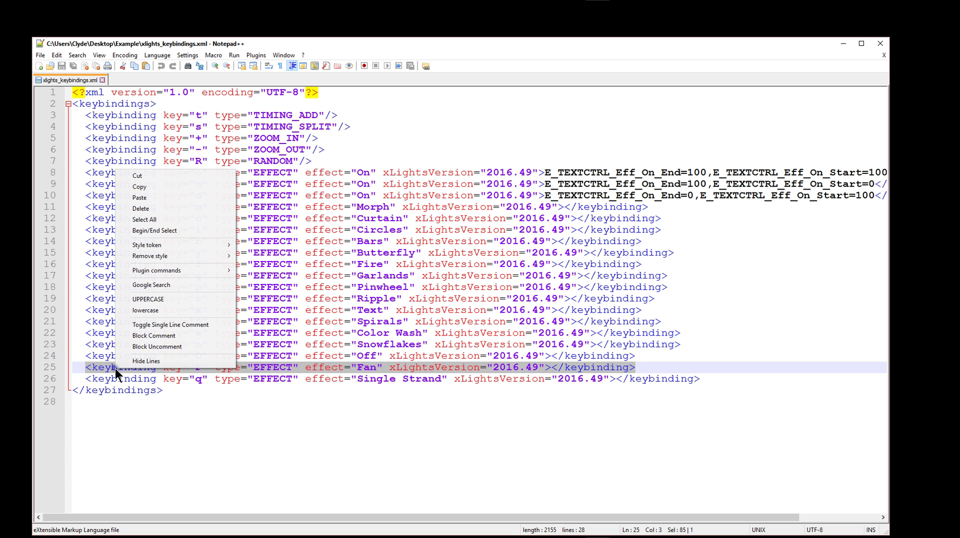
pyautogui.click(154, 188)
pyautogui.click(711, 383)
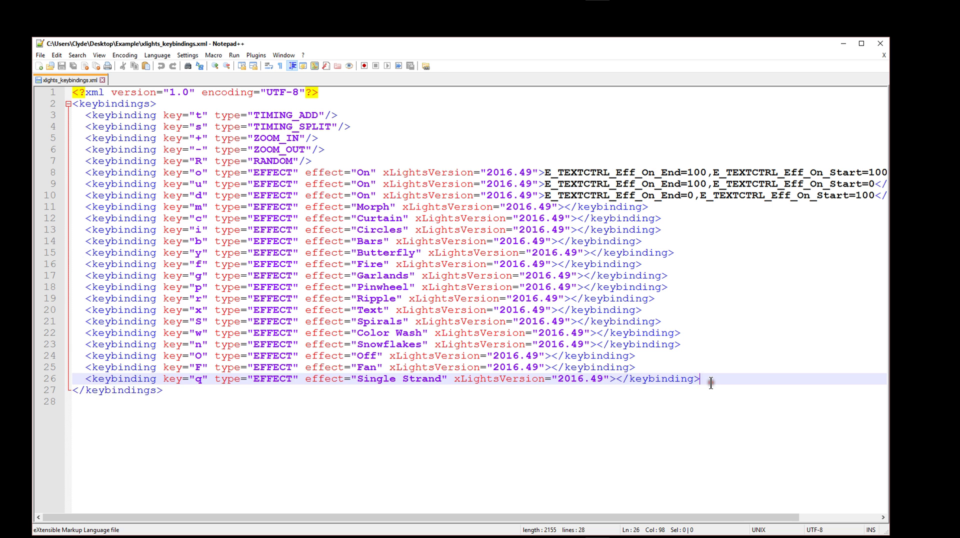
pyautogui.press('Return')
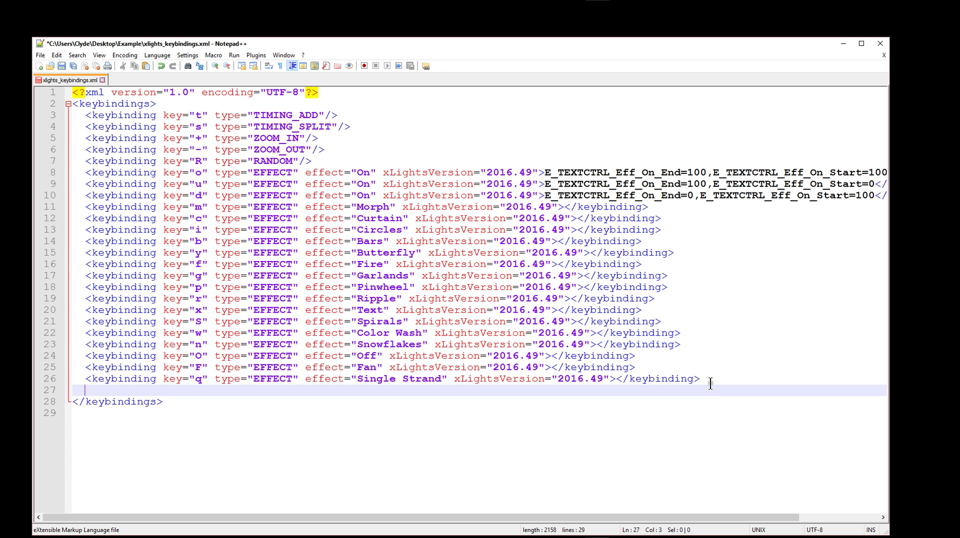
pyautogui.rightClick(131, 392)
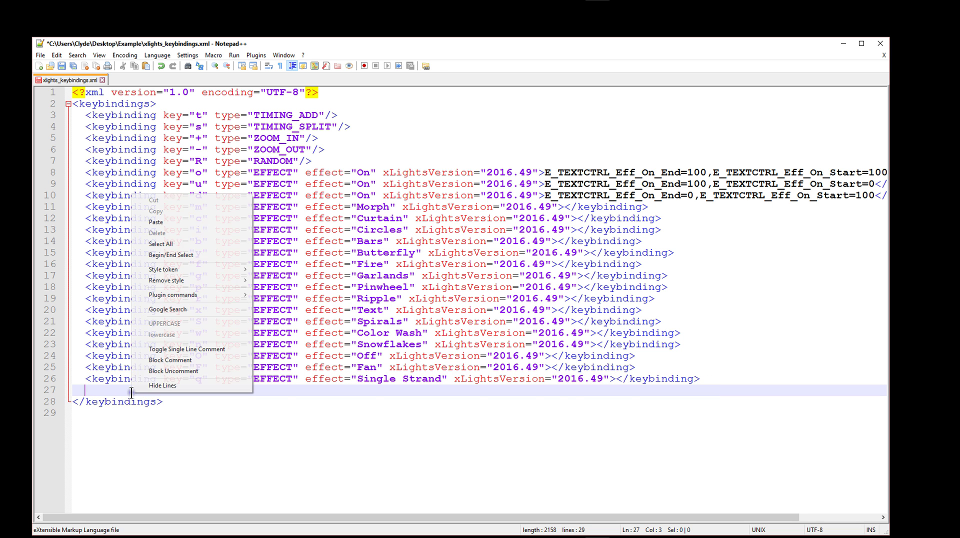
pyautogui.click(160, 221)
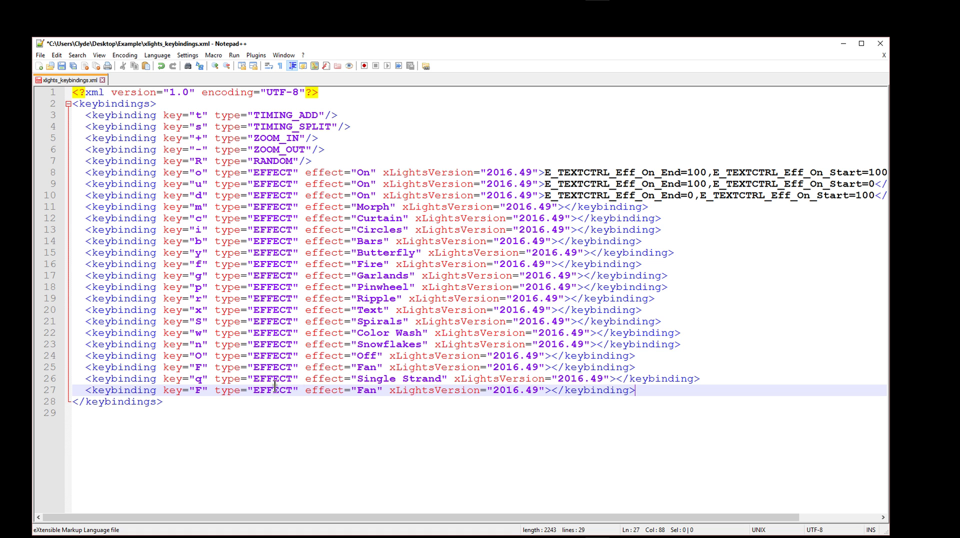
# - Change line 27's key from F to a and select its Fan effect name
pyautogui.moveTo(205, 390); pyautogui.dragTo(198, 391)
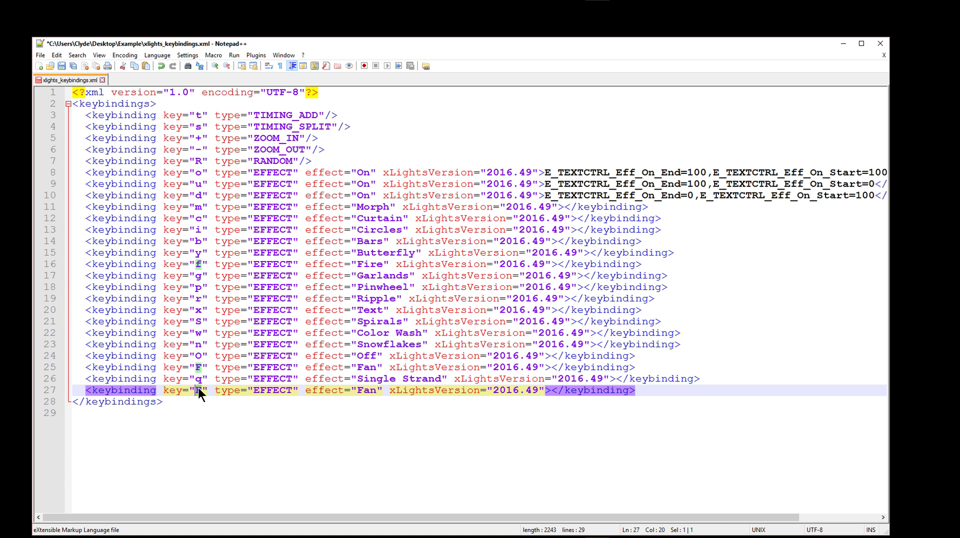
pyautogui.write('a')
pyautogui.click(355, 390)
pyautogui.moveTo(357, 390); pyautogui.dragTo(375, 390)
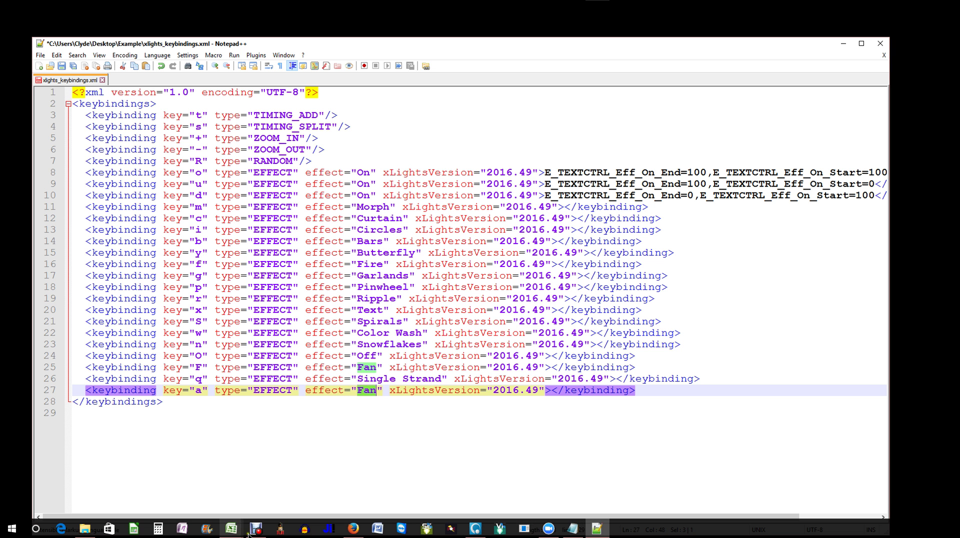
pyautogui.moveTo(240, 534)
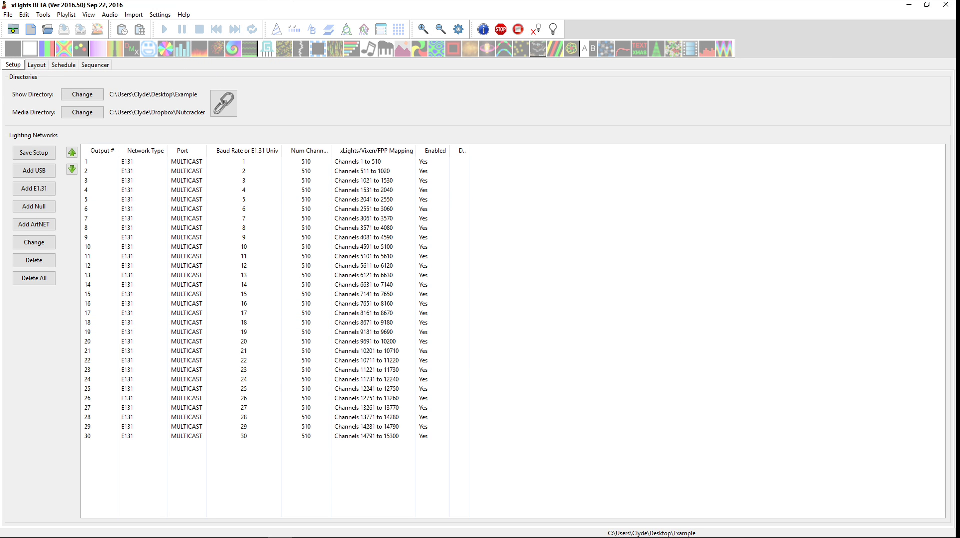
# - Open the Video on Layer Blending transitions sequence in xLights
pyautogui.click(50, 31)
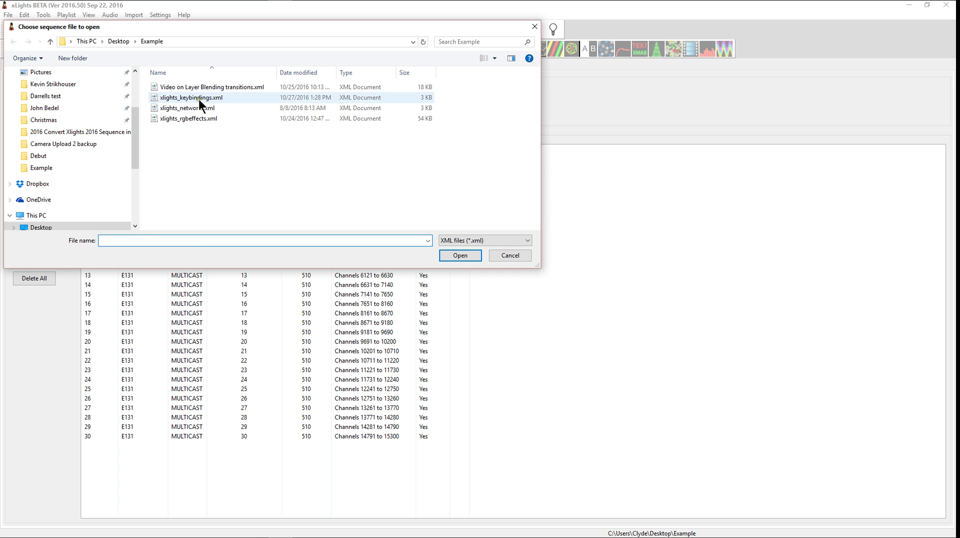
pyautogui.click(159, 89)
pyautogui.click(459, 255)
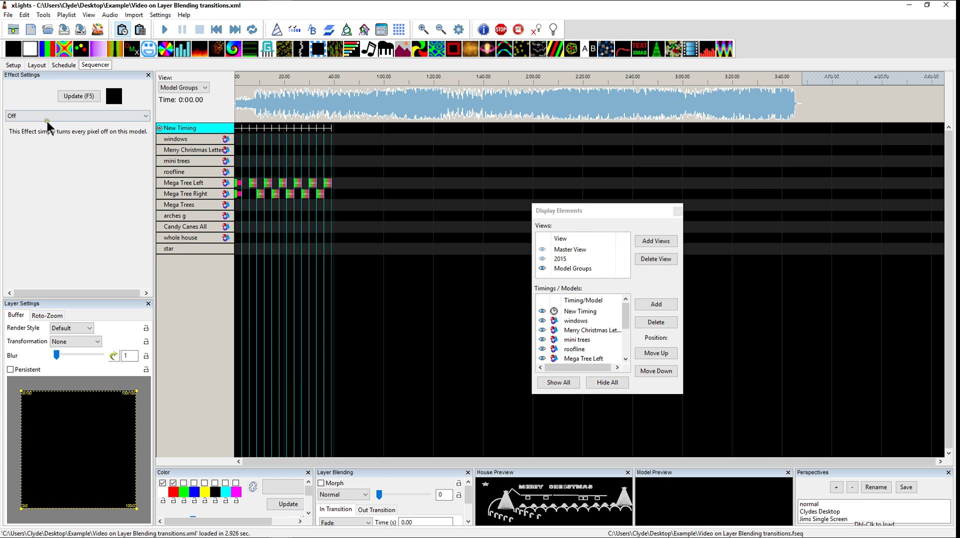
# - Set the effect type to Lightning in Effect Settings to see its parameters
pyautogui.click(31, 118)
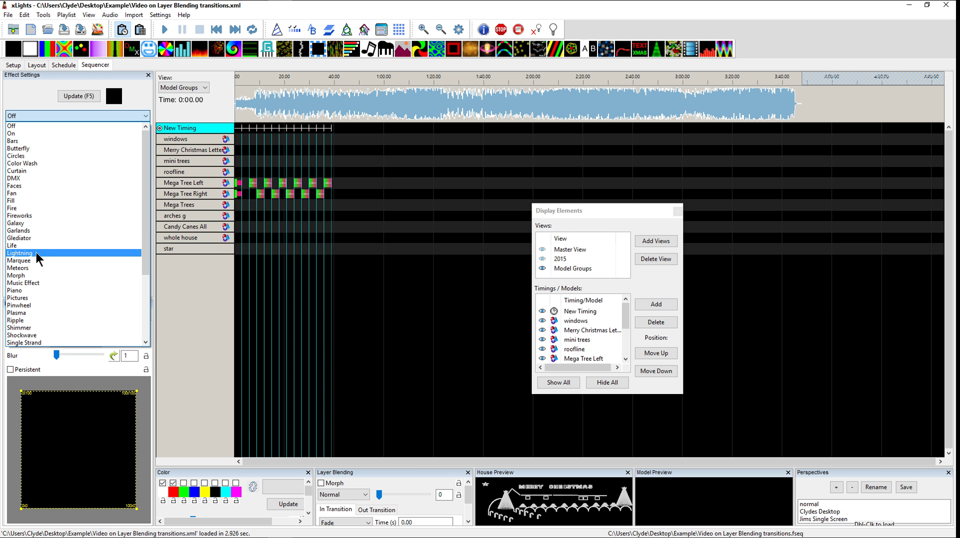
pyautogui.moveTo(150, 534)
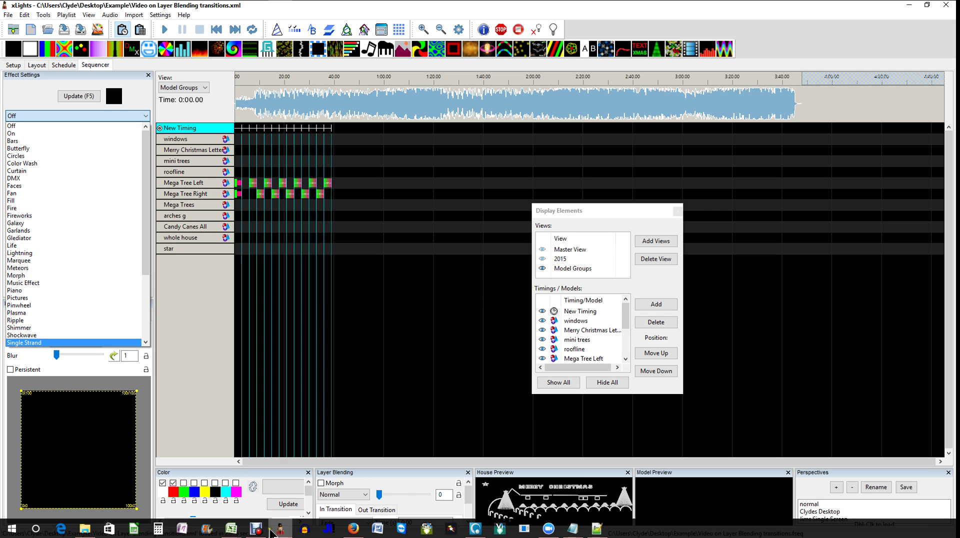
pyautogui.moveTo(359, 533)
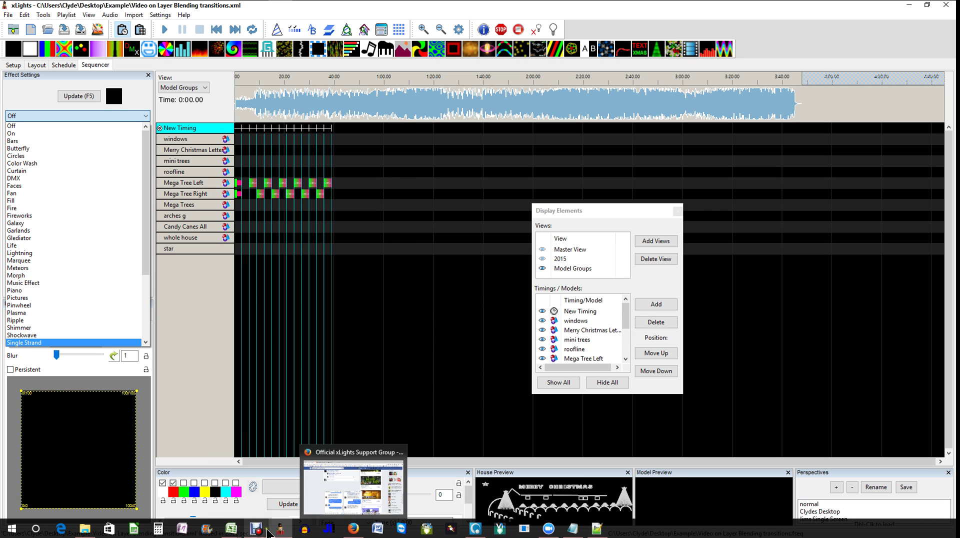
pyautogui.click(598, 530)
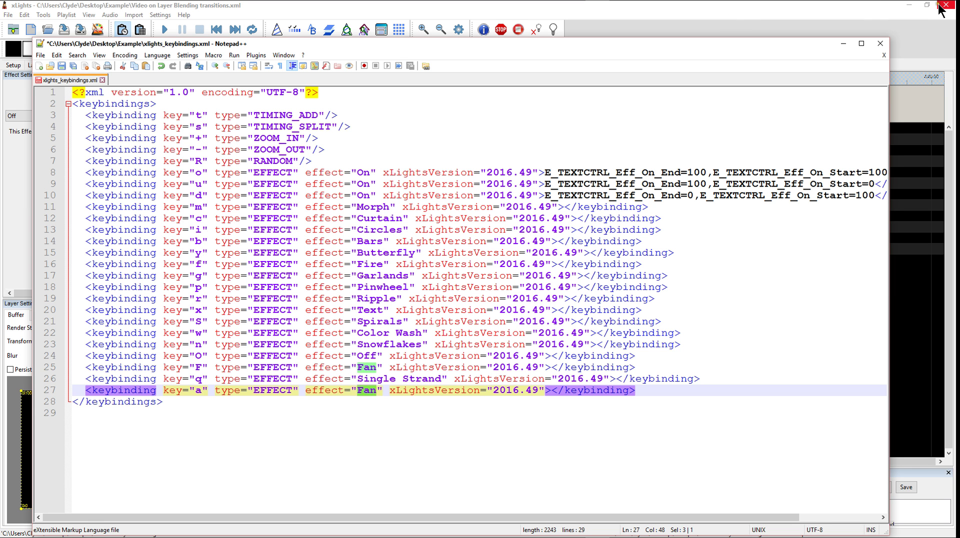
pyautogui.click(10, 168)
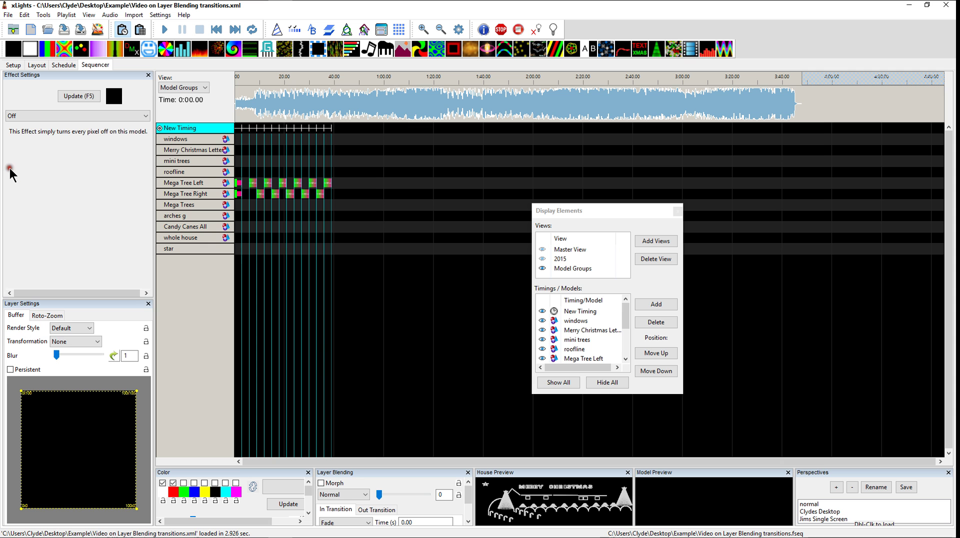
pyautogui.click(52, 114)
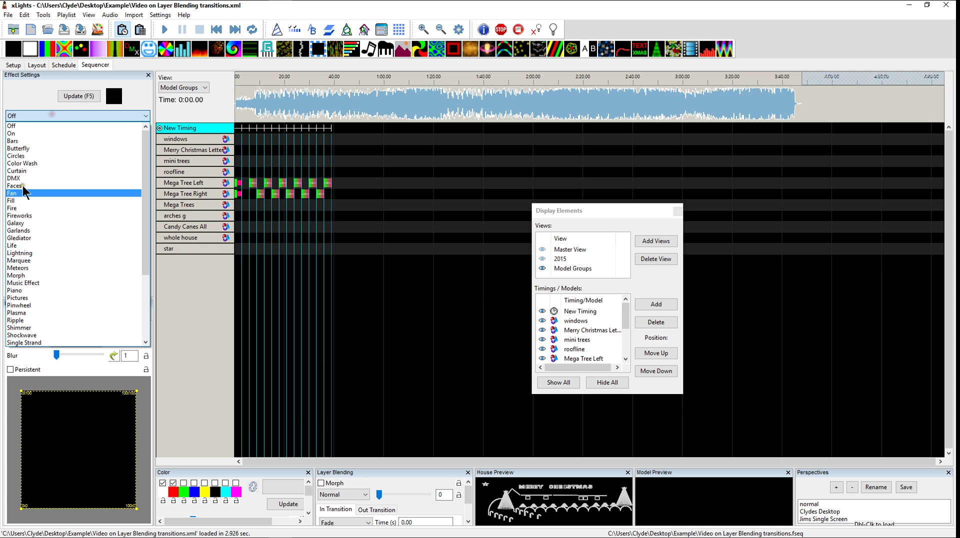
pyautogui.click(29, 253)
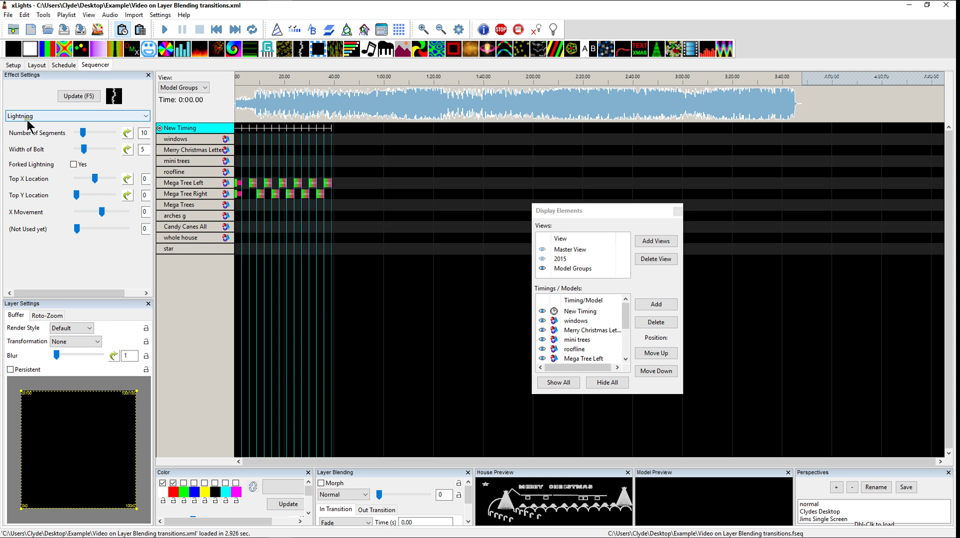
# - Close xLights without reloading, replace Fan with Lightning on line 27, and save
pyautogui.click(946, 6)
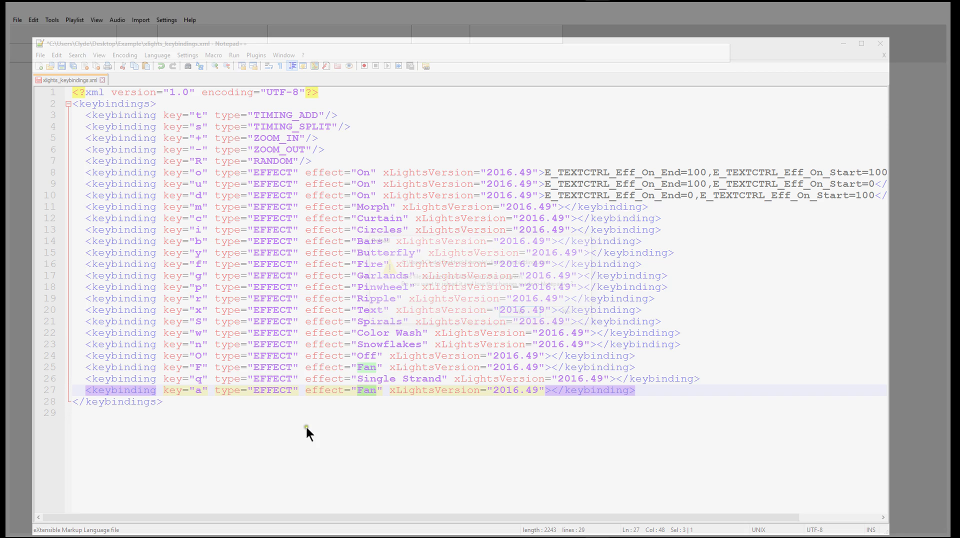
pyautogui.click(558, 316)
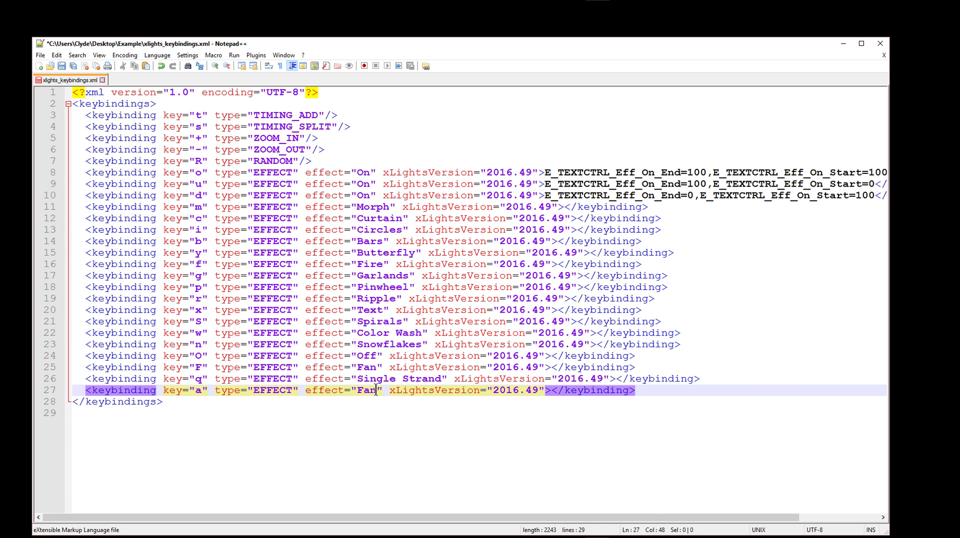
pyautogui.moveTo(376, 390); pyautogui.dragTo(359, 390)
pyautogui.write('Light')
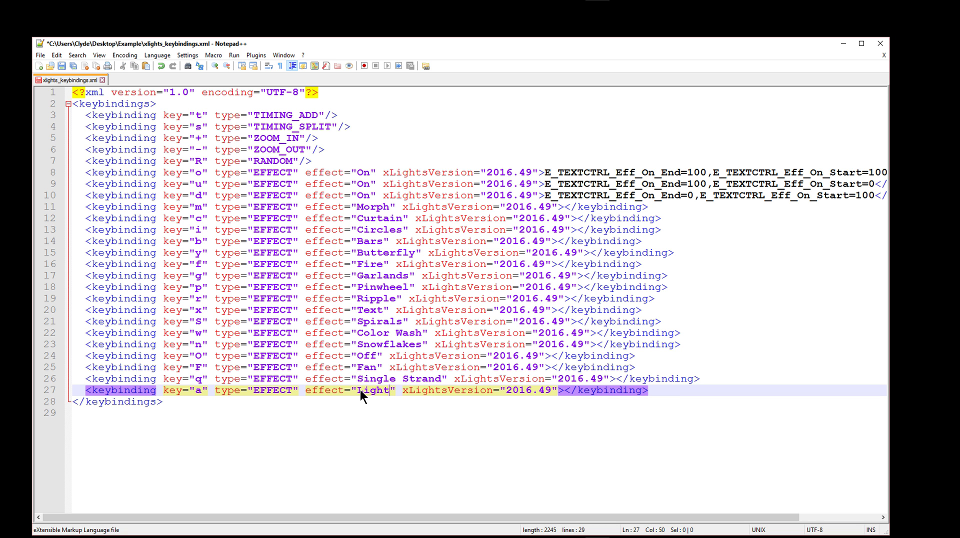
pyautogui.write('ning')
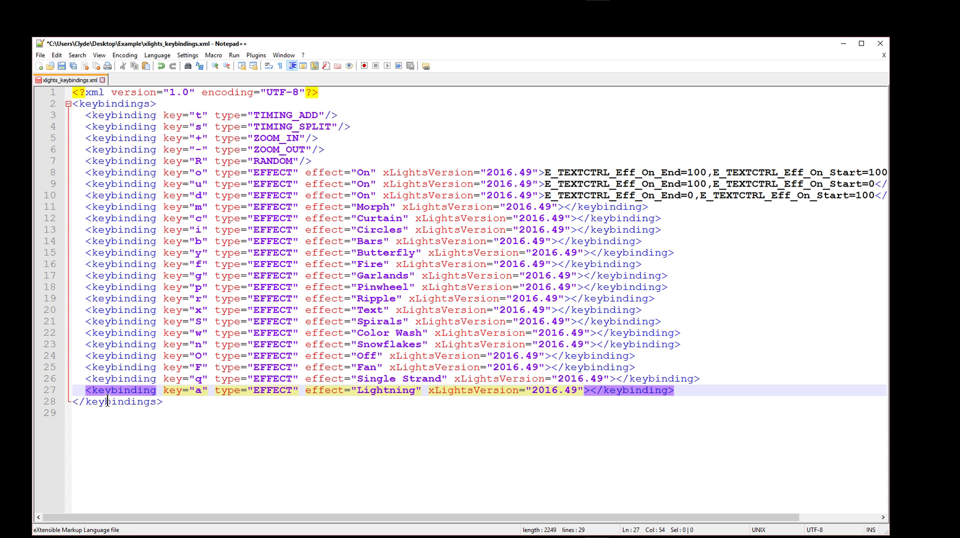
pyautogui.click(60, 65)
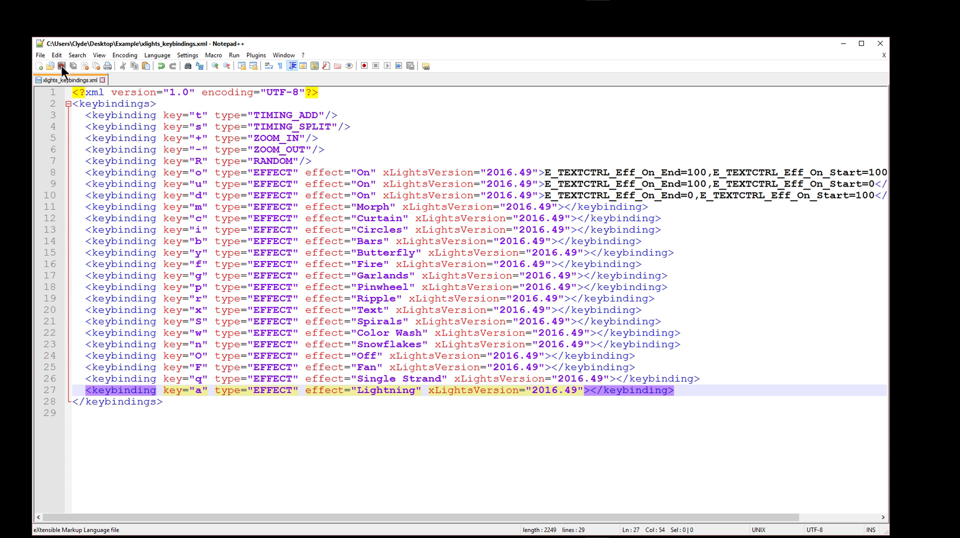
# - Close Notepad++, refresh the Example folder listing and relaunch xLights from the taskbar
pyautogui.click(881, 43)
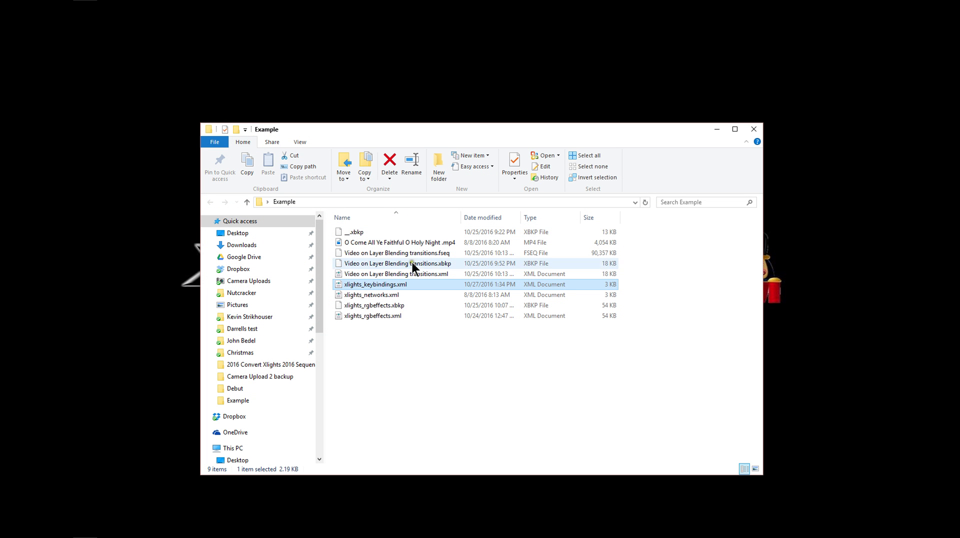
pyautogui.click(646, 202)
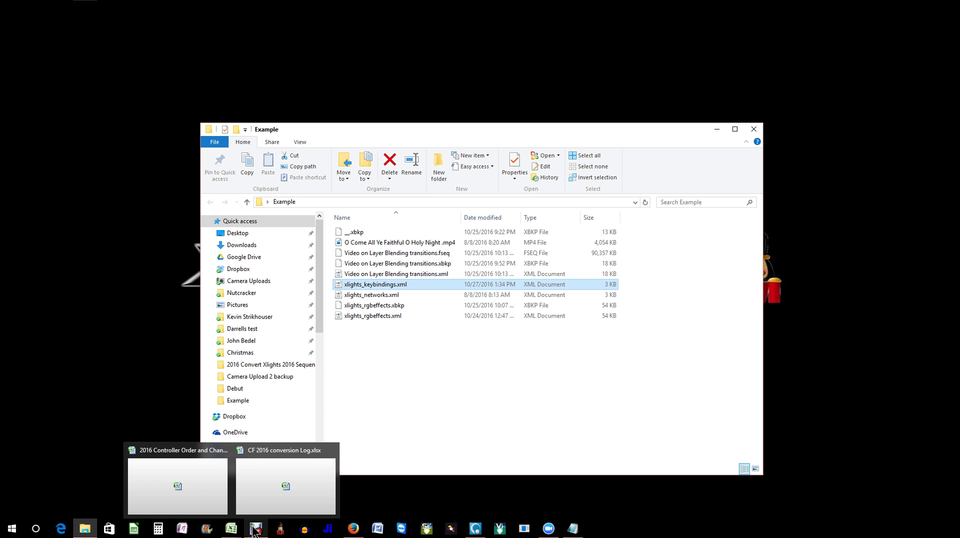
pyautogui.click(280, 529)
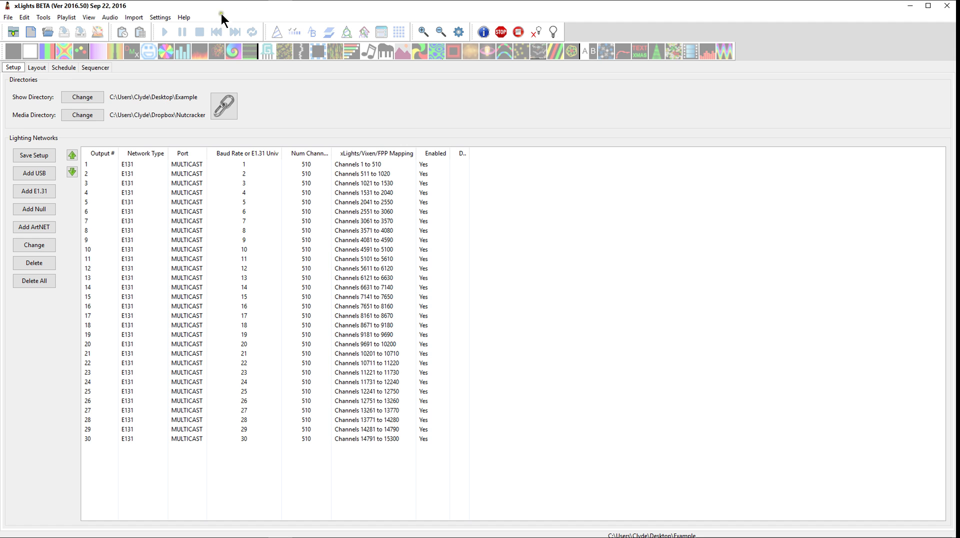
# - Minimize the Example folder window and maximize the xLights window
pyautogui.moveTo(208, 9); pyautogui.dragTo(240, 188)
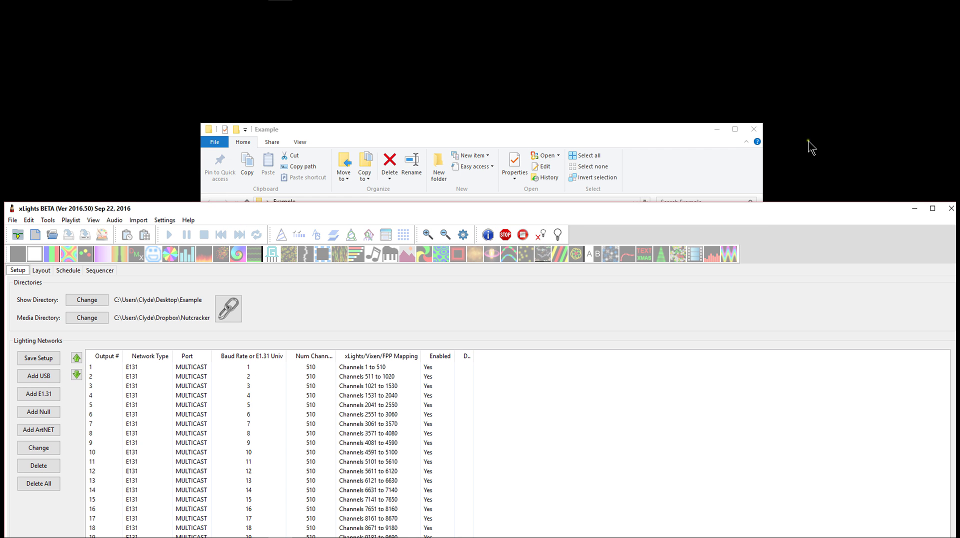
pyautogui.click(723, 132)
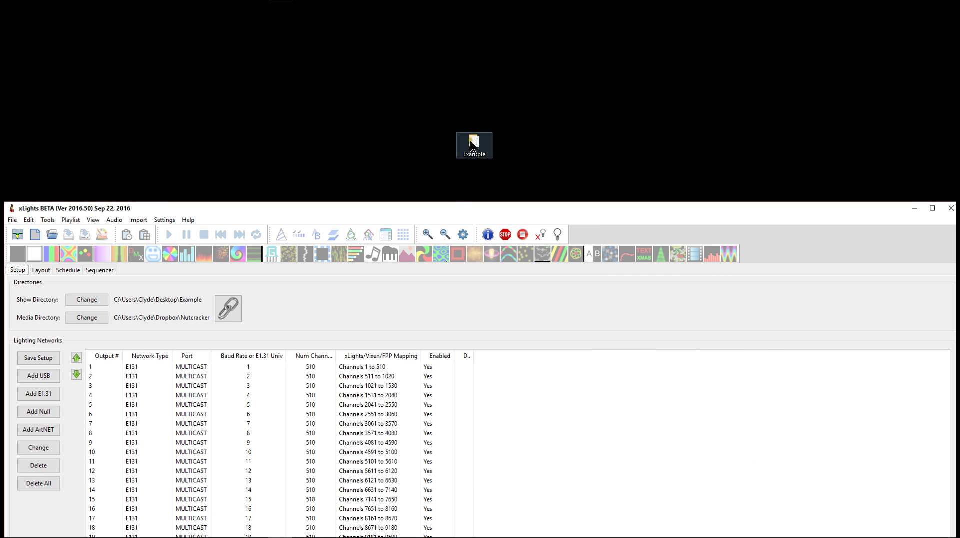
pyautogui.moveTo(459, 209); pyautogui.dragTo(451, 35)
pyautogui.doubleClick(451, 35)
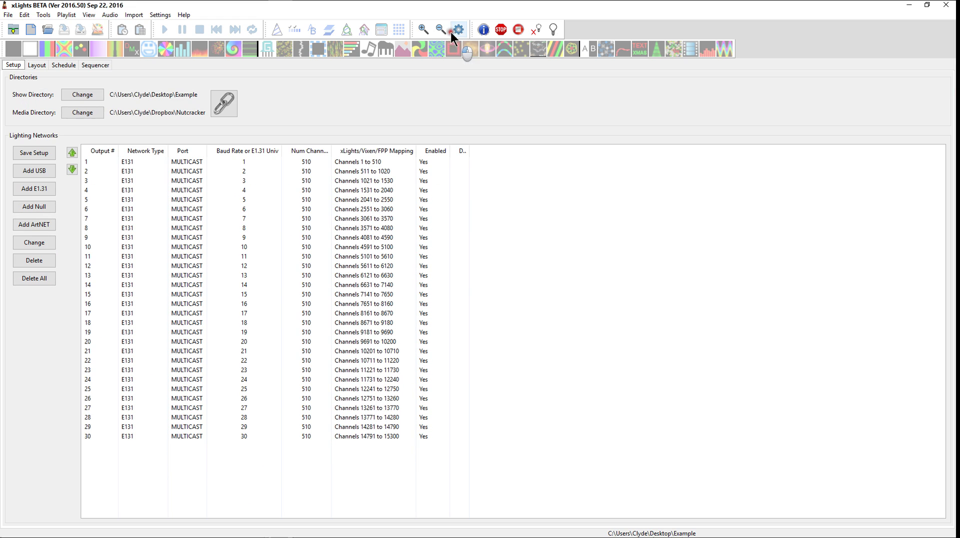
# - Open the Video on Layer Blending transitions.xml sequence
pyautogui.click(44, 31)
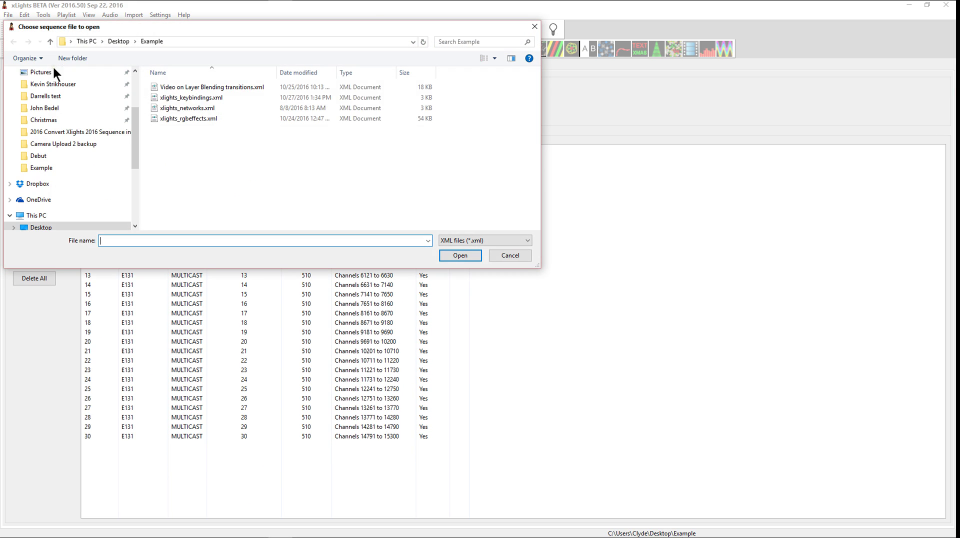
pyautogui.click(181, 86)
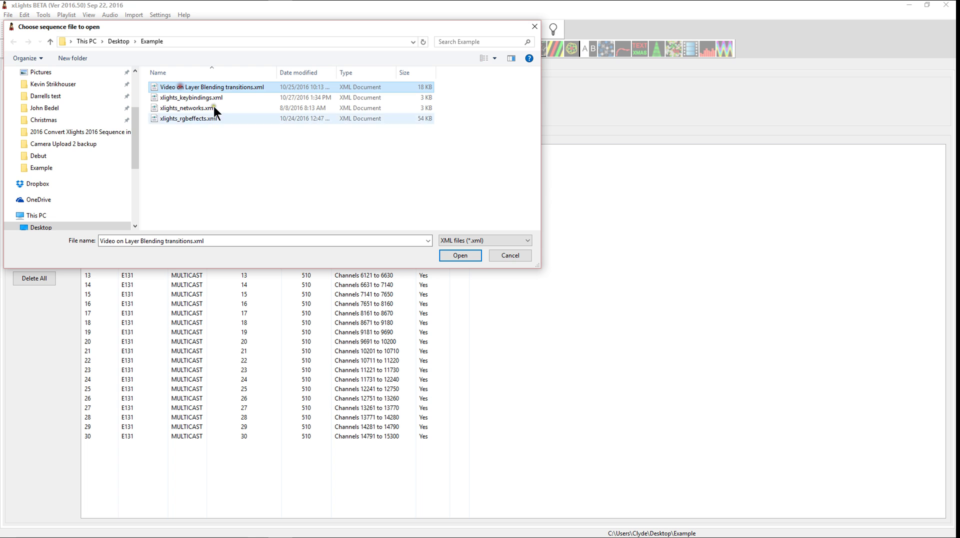
pyautogui.click(460, 256)
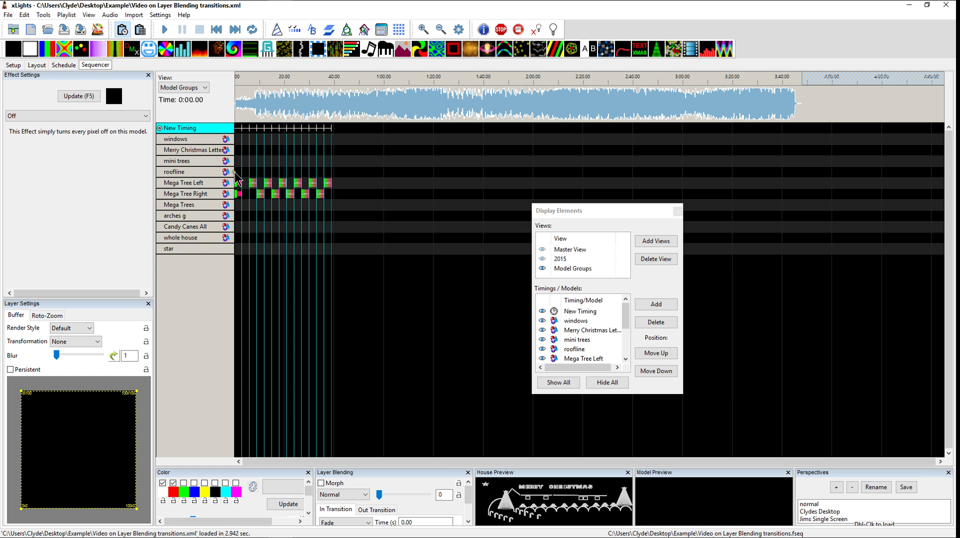
# - Insert a Lightning effect on Candy Canes All near 12 seconds and move playback to it
pyautogui.click(262, 228)
pyautogui.scroll(3, 262, 228)
pyautogui.scroll(2, 358, 234)
pyautogui.click(348, 230)
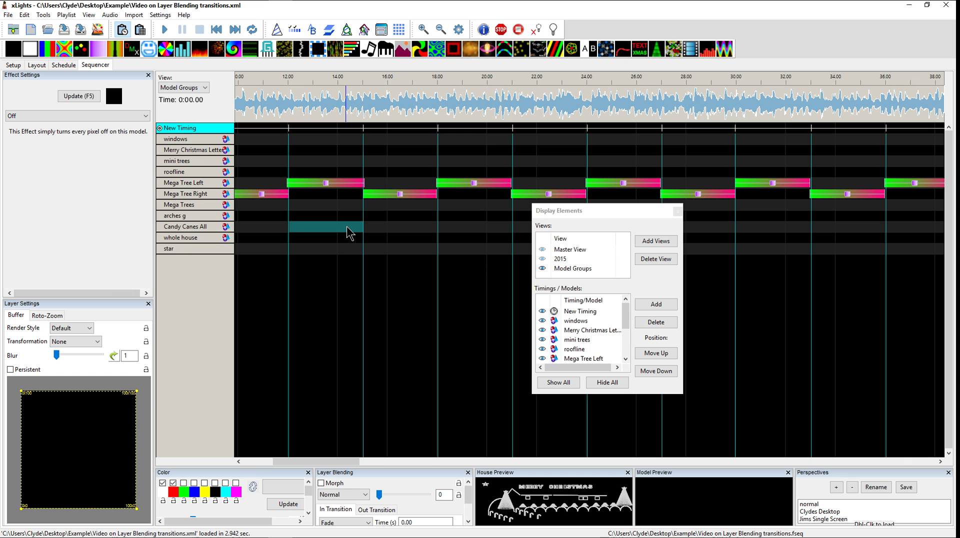
pyautogui.hotkey('ctrl', 'v')
pyautogui.click(325, 228)
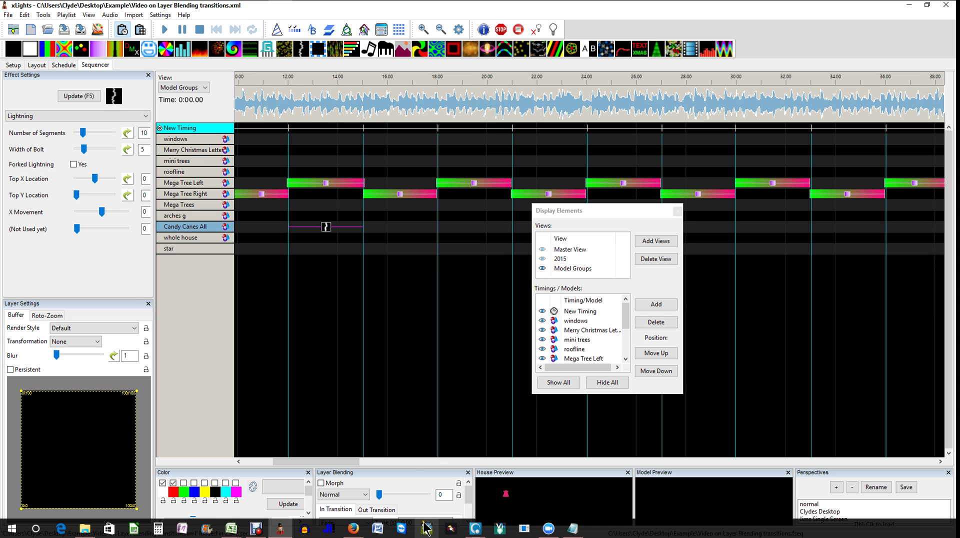
pyautogui.click(325, 228)
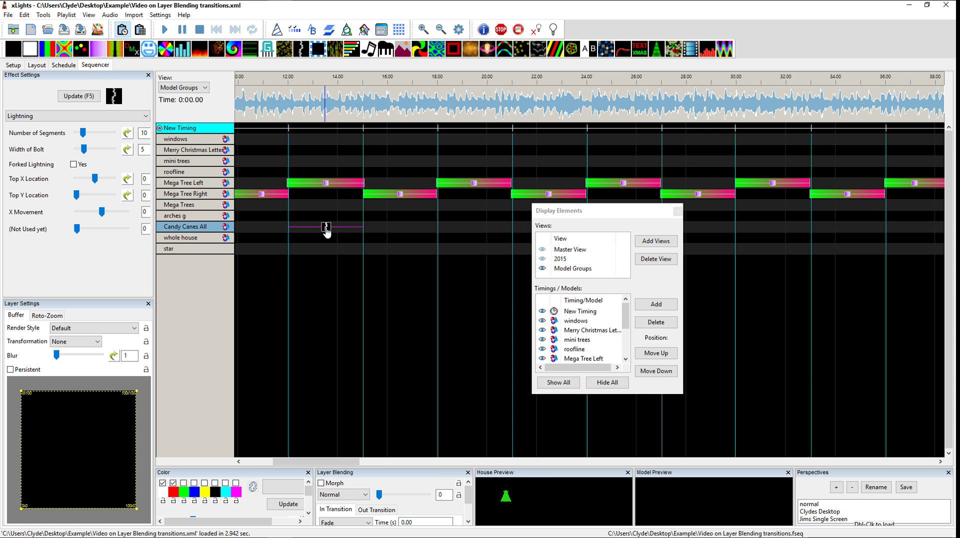
# - Add a Fan effect to the whole house row from 12 to 15 seconds
pyautogui.click(323, 237)
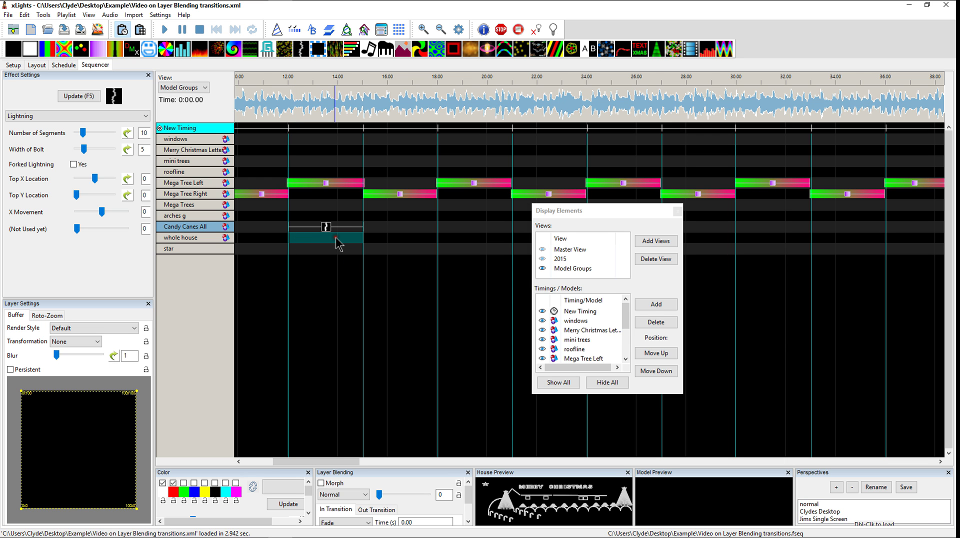
pyautogui.press('f')
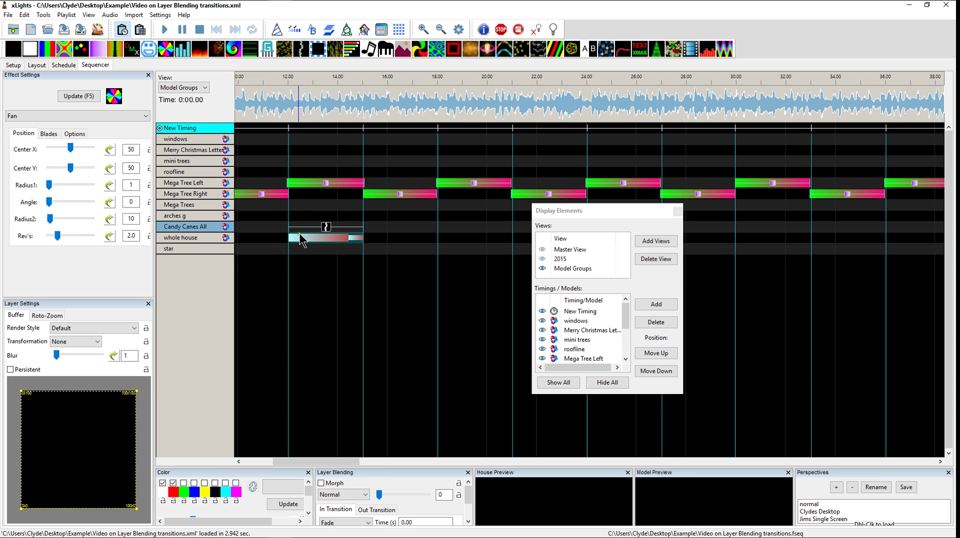
pyautogui.moveTo(271, 533)
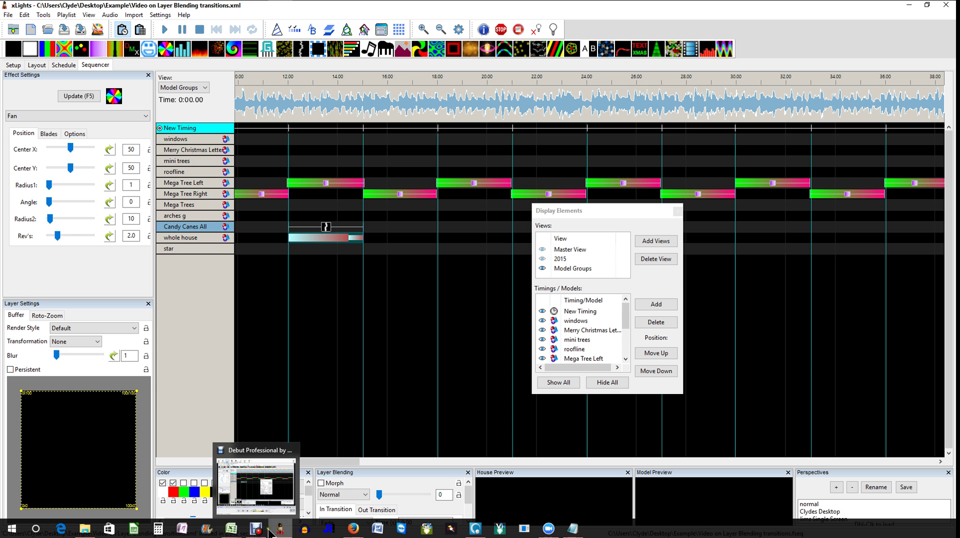
# - Close xLights, reopen the Example folder and choose Edit with Notepad++ on xlights_keybindings.xml
pyautogui.click(945, 6)
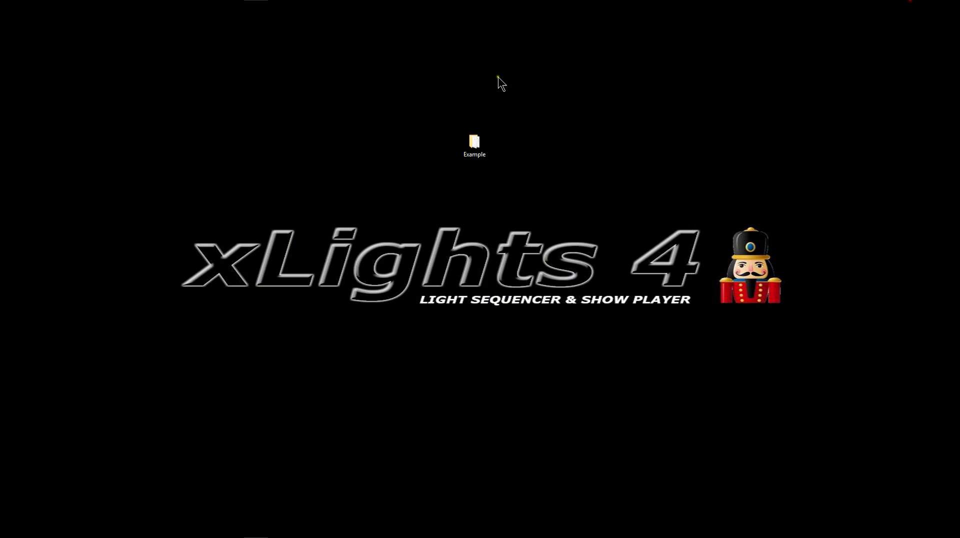
pyautogui.doubleClick(482, 156)
pyautogui.click(362, 287)
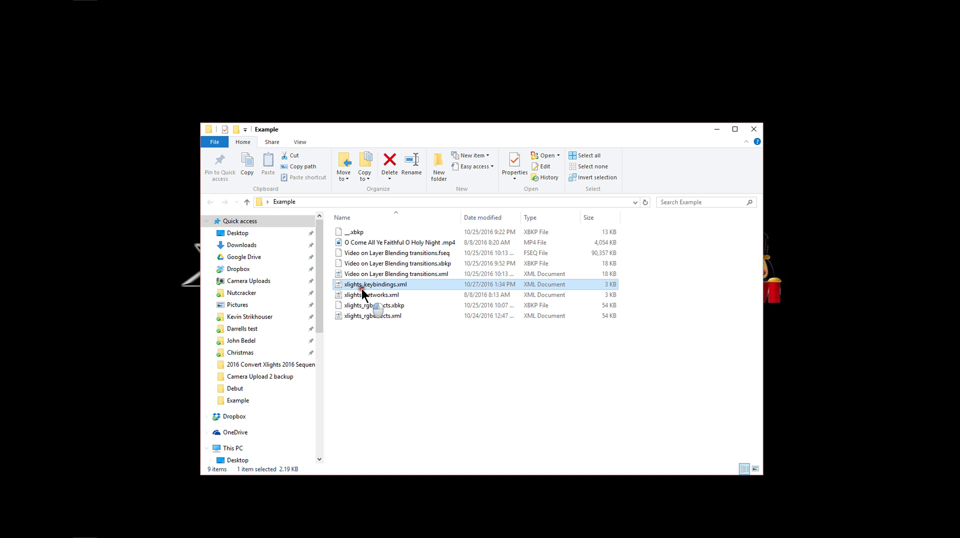
pyautogui.click(364, 288)
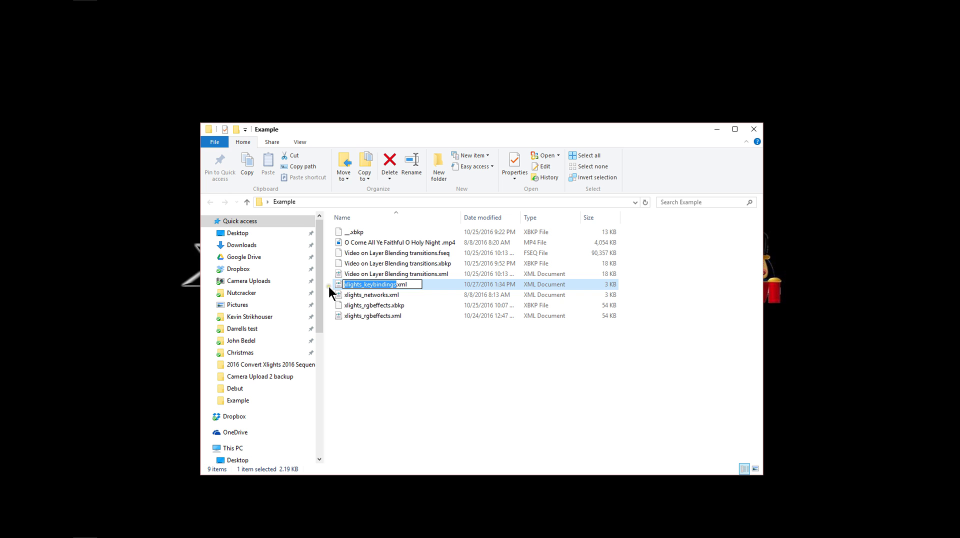
pyautogui.doubleClick(338, 285)
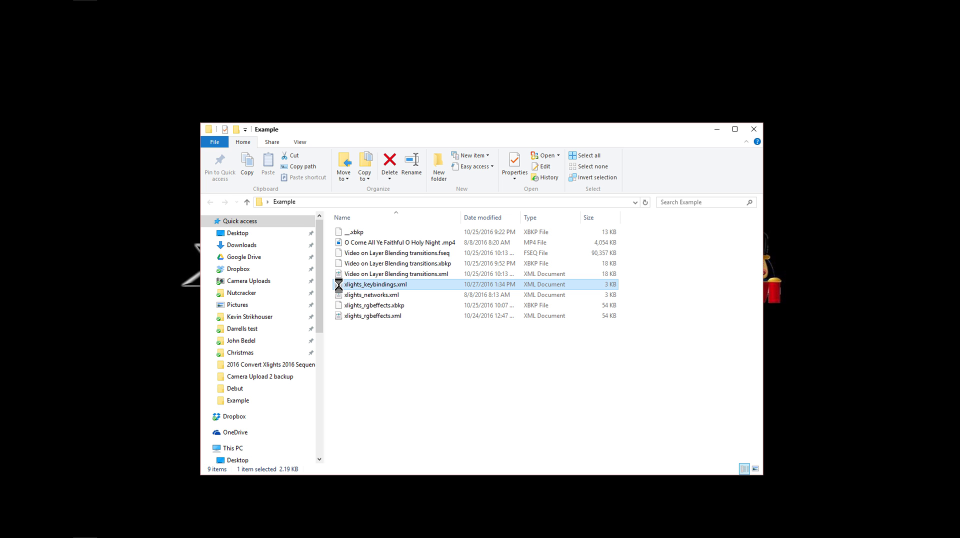
pyautogui.rightClick(339, 286)
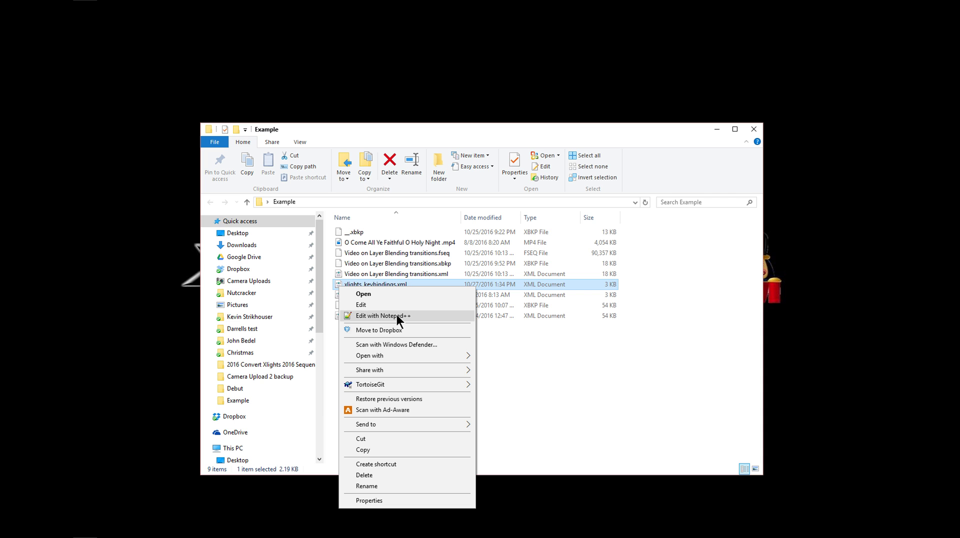
pyautogui.click(400, 316)
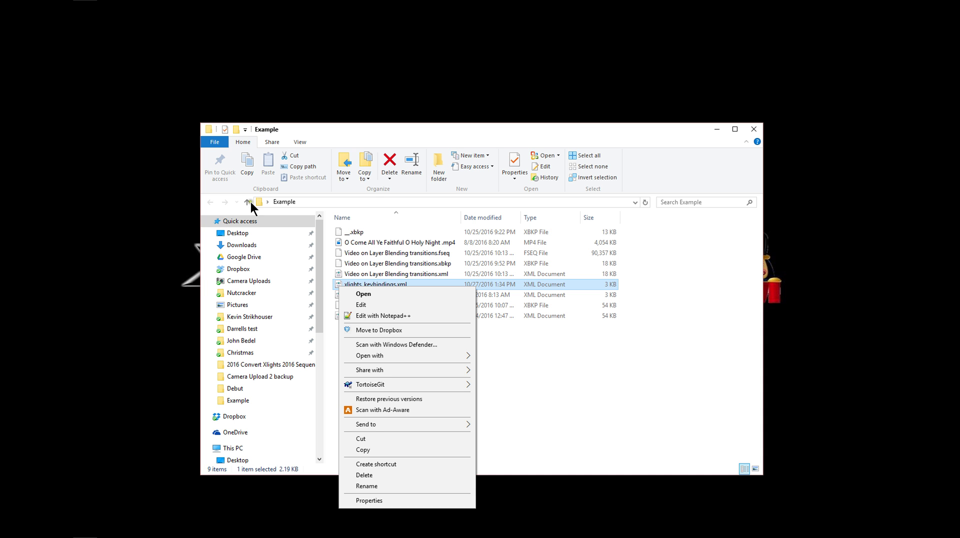
pyautogui.click(111, 265)
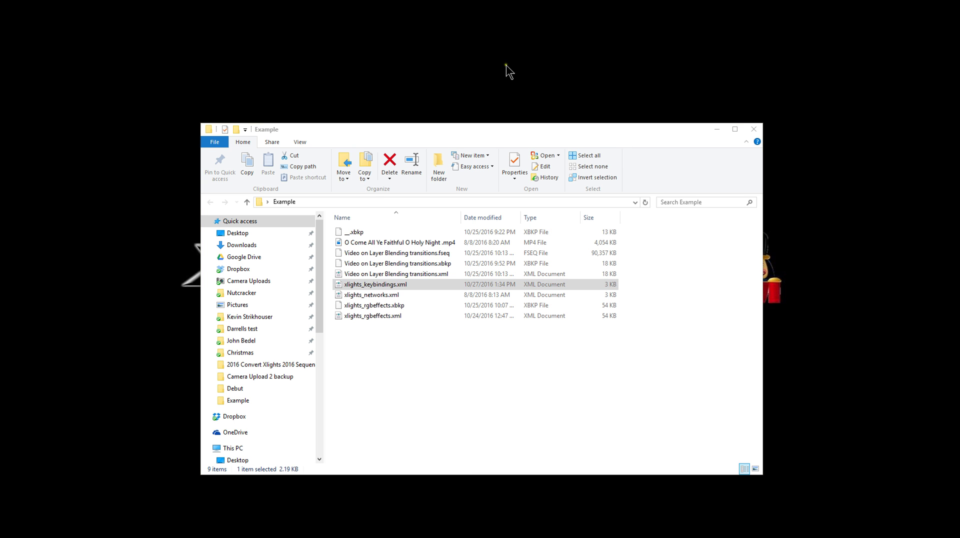